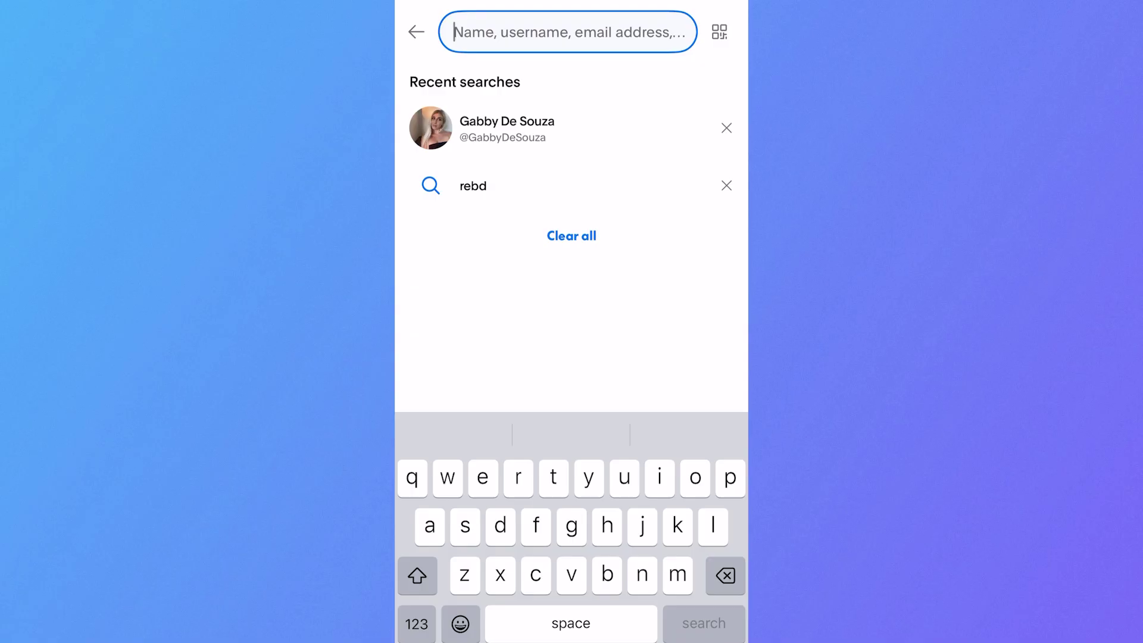
text(gab)
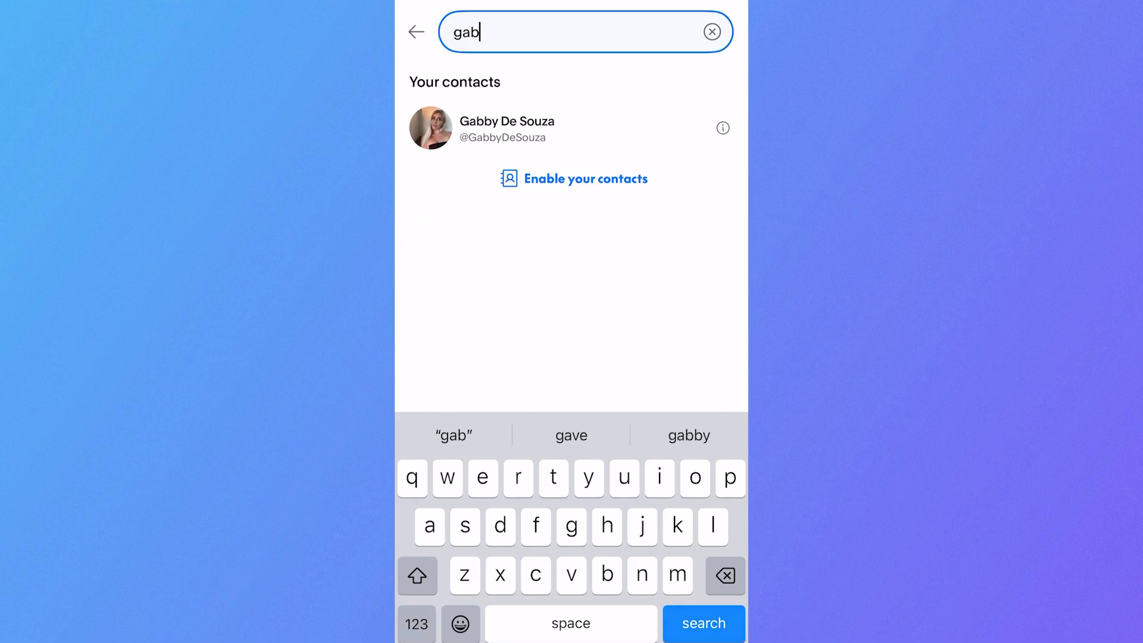
click(536, 128)
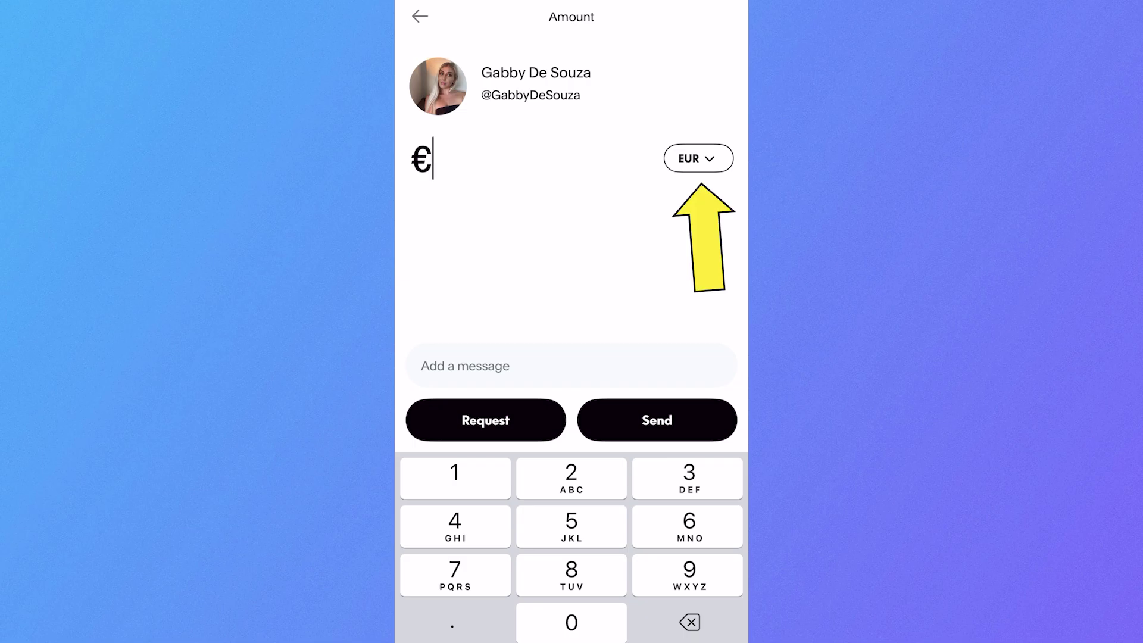
click(698, 157)
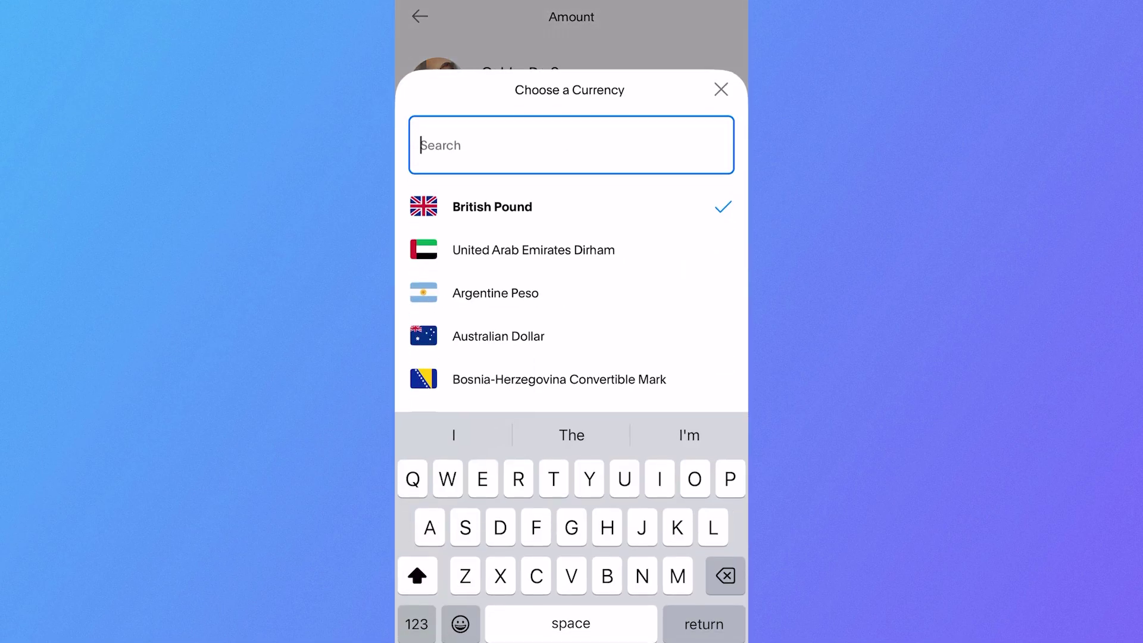
click(571, 207)
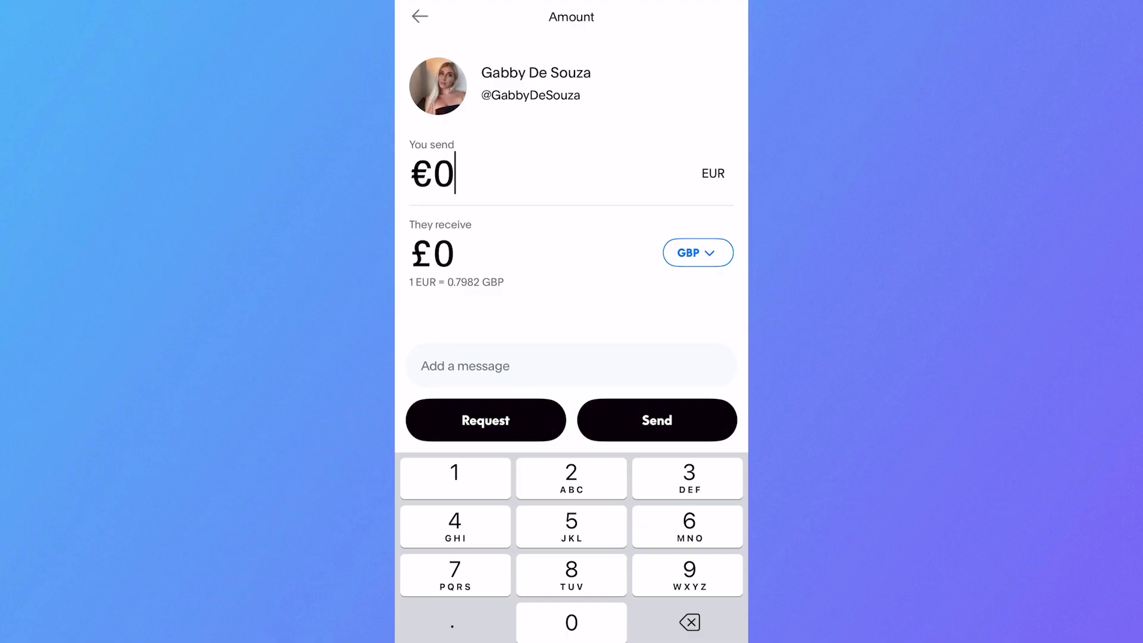
Enter €500 (£399.08 received) and open the add-a-message screen
click(689, 622)
click(571, 527)
click(572, 622)
click(571, 621)
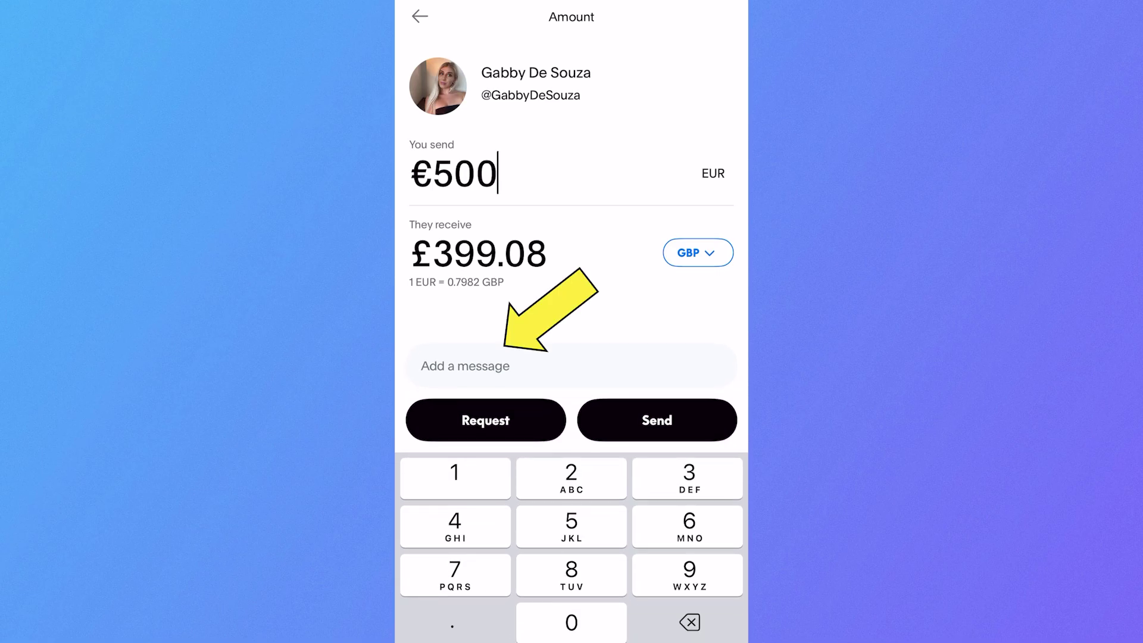
click(500, 365)
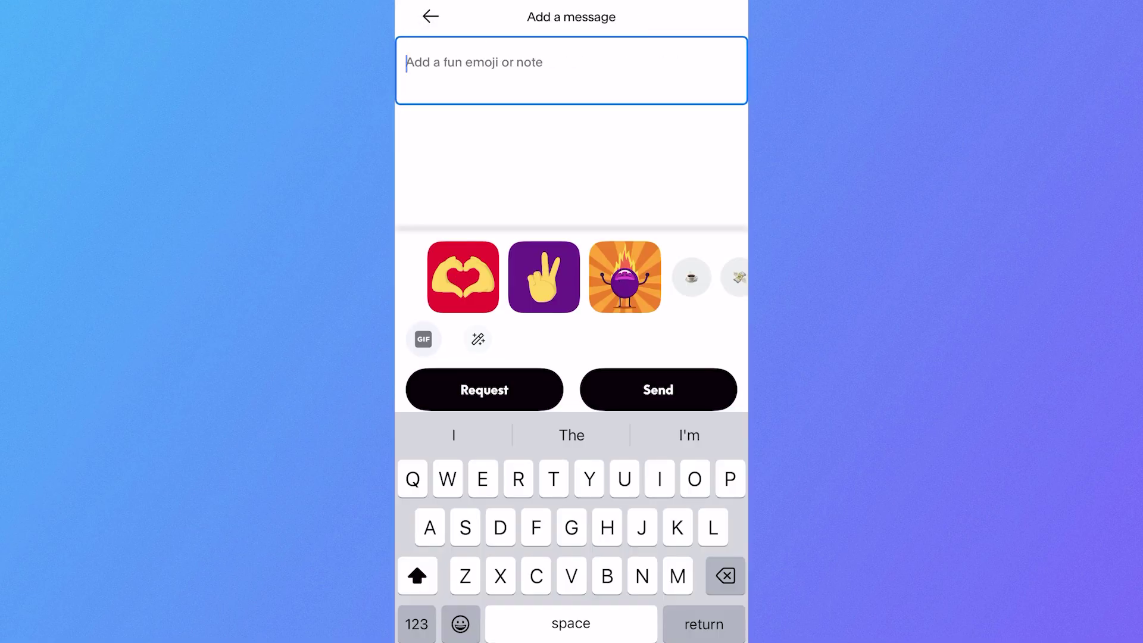
click(430, 17)
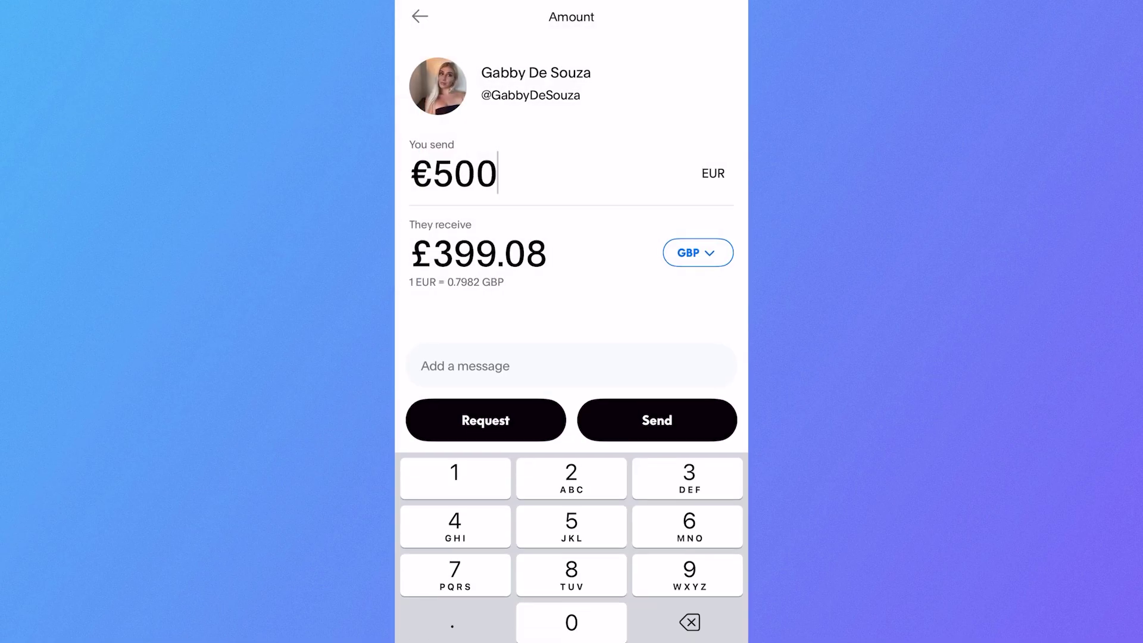
click(485, 419)
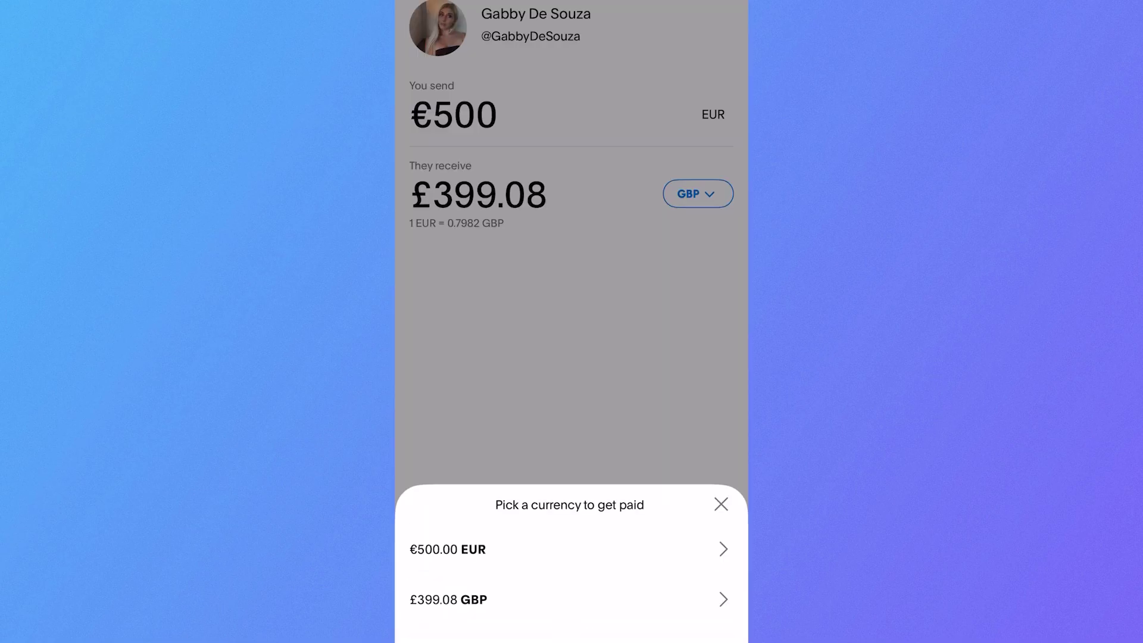